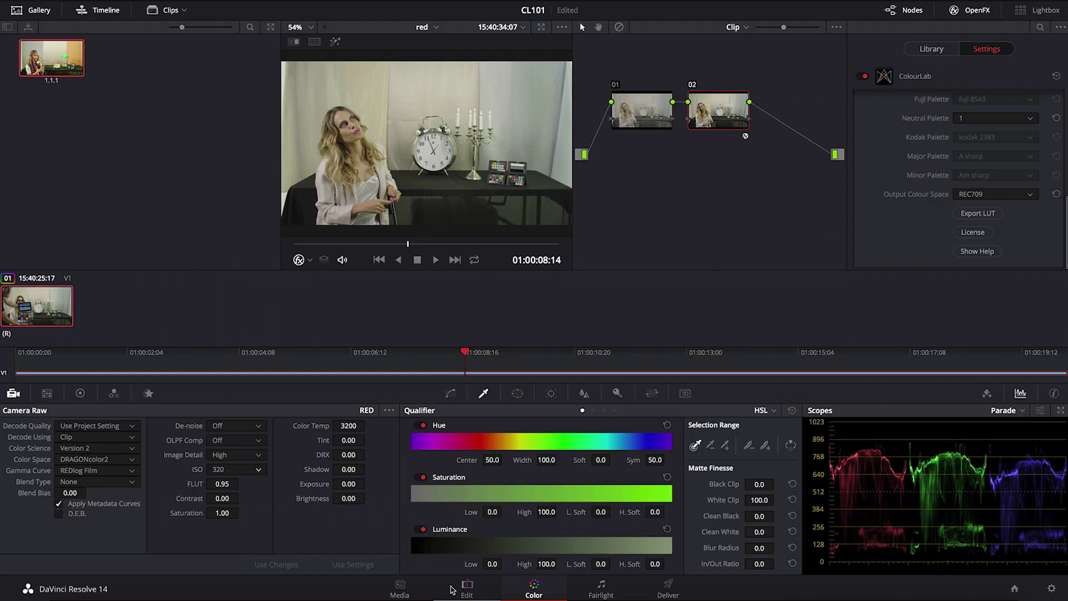
Step: Switch to the Media page showing the RED clip B001_C005_0708ZU_001.R3D
{"action": "left_click", "coordinate": [407, 593]}
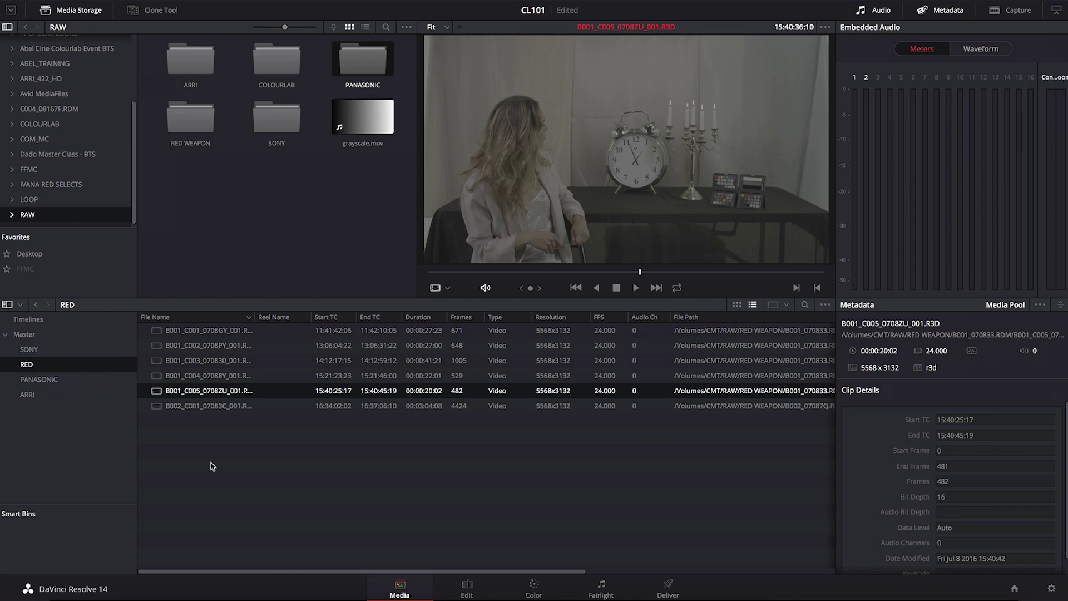
Step: On the Edit page, create a new timeline named 'arri' in the Timelines bin
{"action": "left_click", "coordinate": [467, 590]}
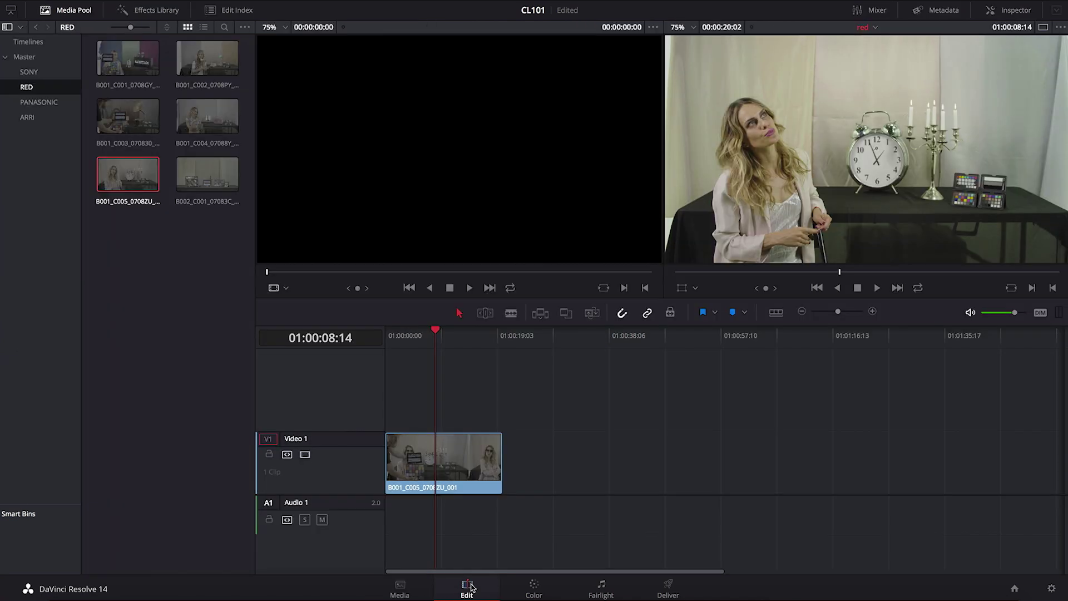
{"action": "left_click", "coordinate": [28, 42]}
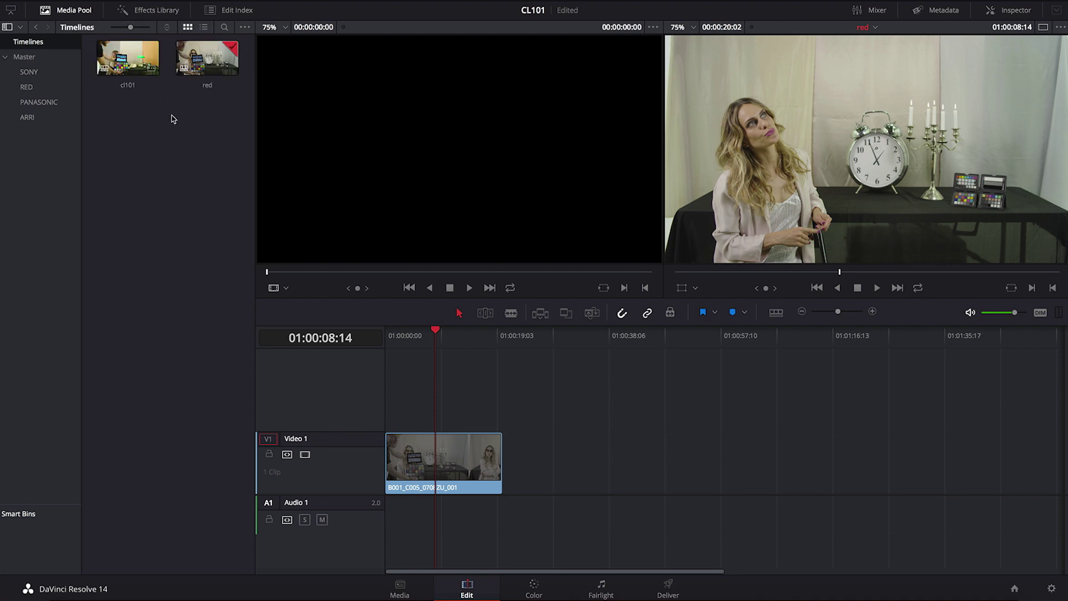
{"action": "right_click", "coordinate": [150, 142]}
{"action": "left_click", "coordinate": [177, 152]}
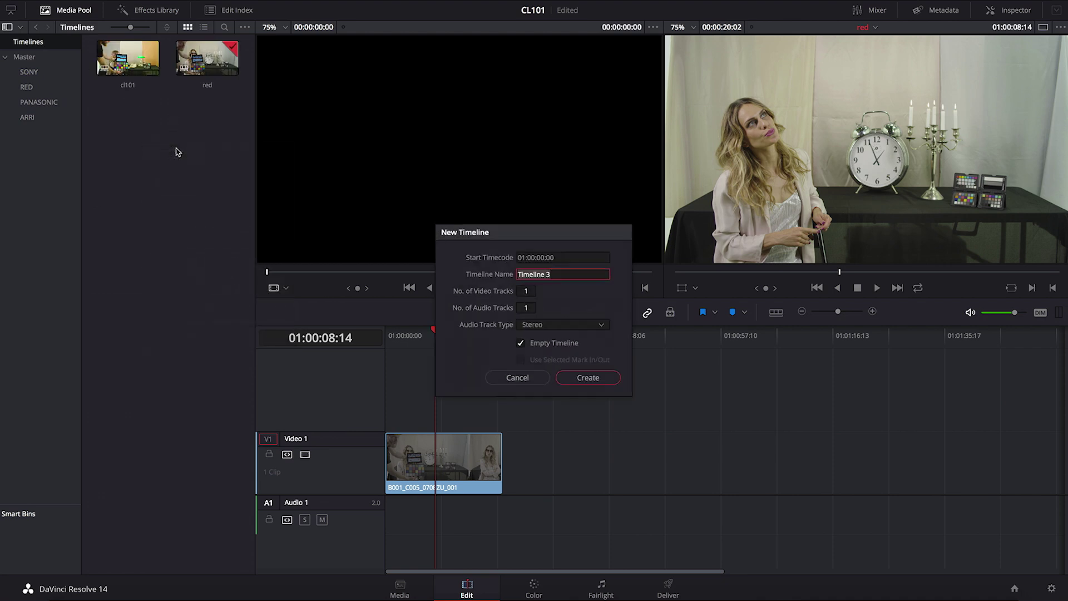
{"action": "type", "text": "arri"}
{"action": "key", "text": "Return"}
Step: Place the ARRI clip E001C002 on Video 1 and scrub the playhead
{"action": "left_click", "coordinate": [27, 117]}
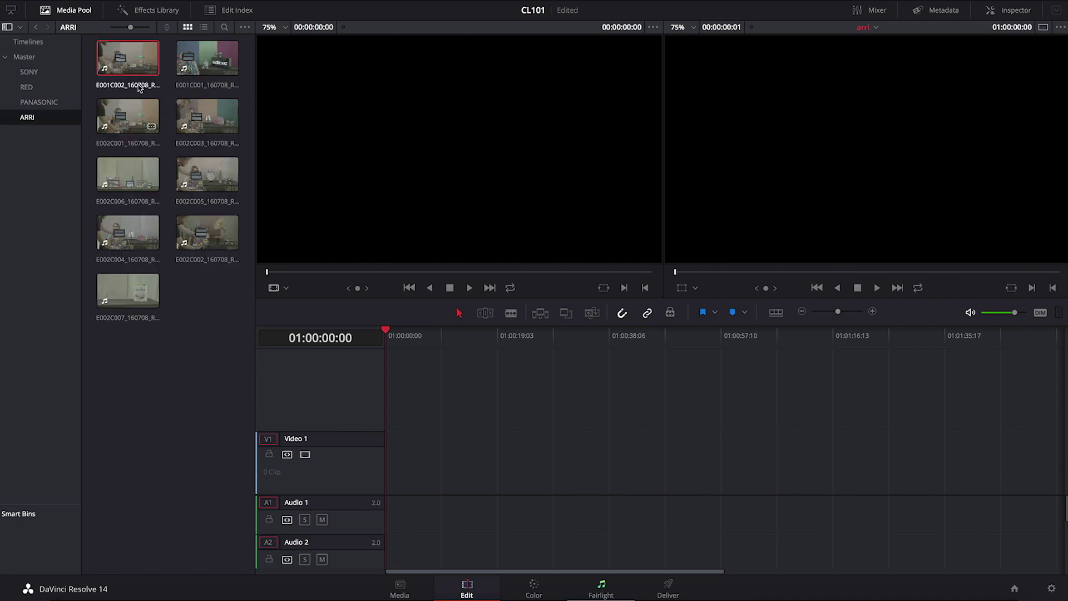
{"action": "mouse_move", "coordinate": [127, 60]}
{"action": "left_mouse_down"}
{"action": "mouse_move", "coordinate": [367, 428]}
{"action": "mouse_move", "coordinate": [404, 460]}
{"action": "left_mouse_up"}
{"action": "left_click", "coordinate": [423, 335]}
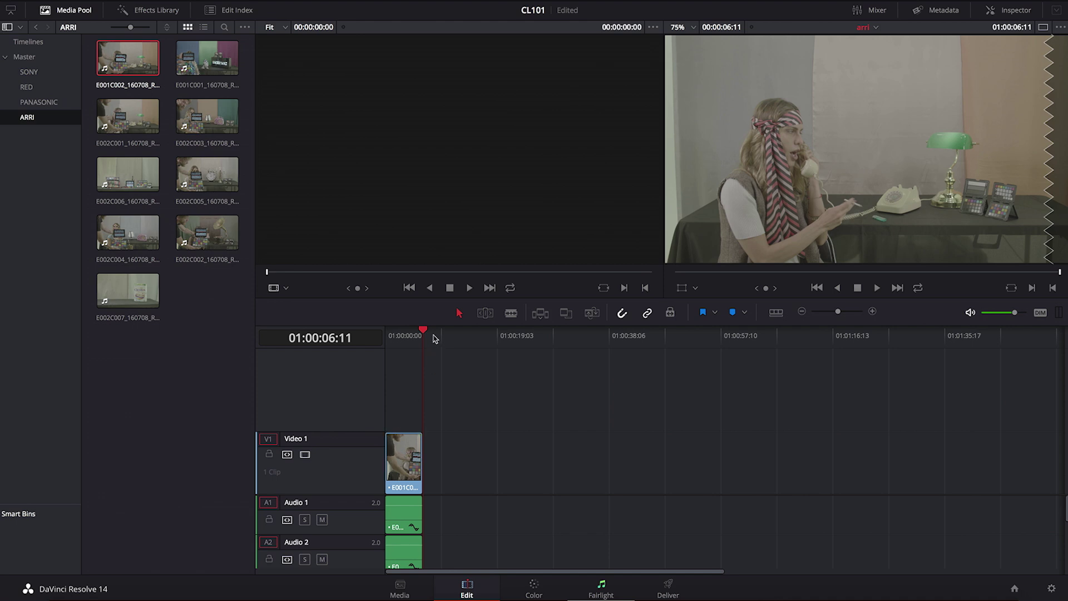
{"action": "left_click", "coordinate": [399, 334]}
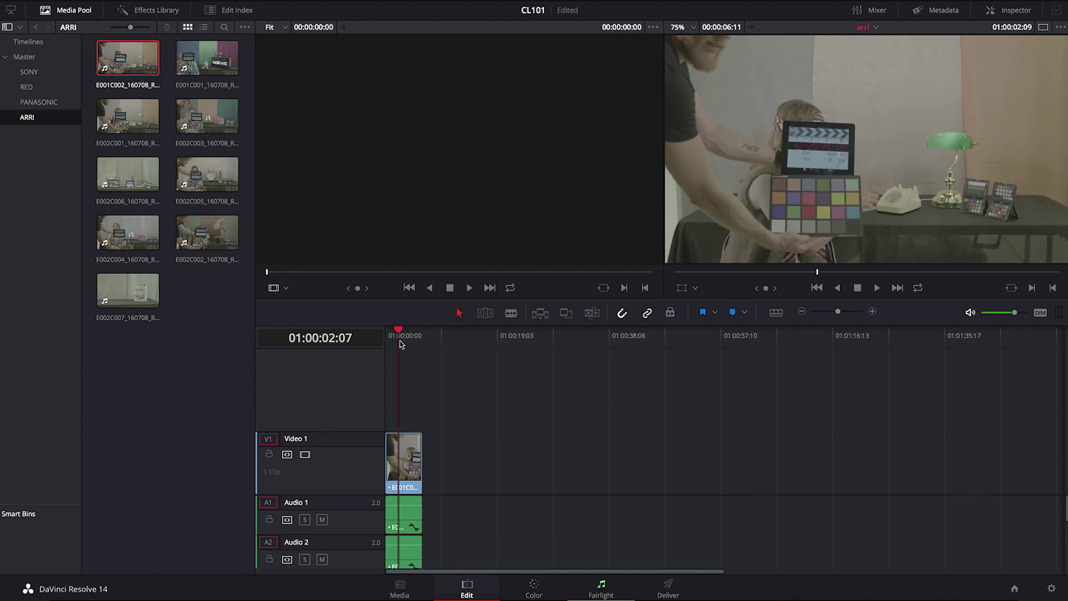
Step: On the Color page, drop OpenFX ColourLab onto node 02 with Input Profile Alexa
{"action": "left_click", "coordinate": [533, 588]}
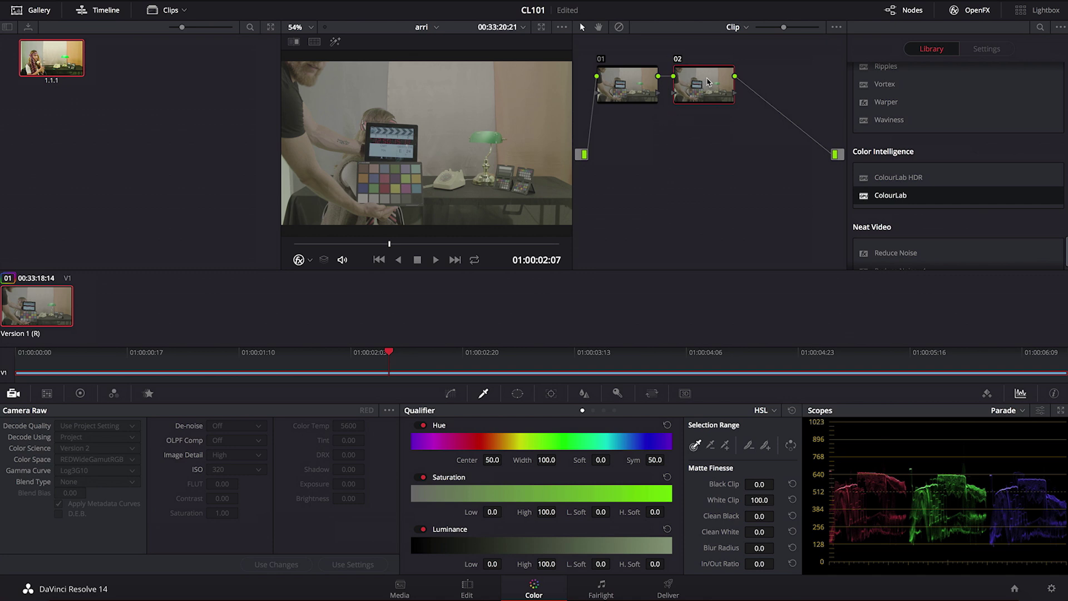
{"action": "mouse_move", "coordinate": [893, 196]}
{"action": "left_mouse_down"}
{"action": "mouse_move", "coordinate": [762, 147]}
{"action": "mouse_move", "coordinate": [706, 93]}
{"action": "left_mouse_up"}
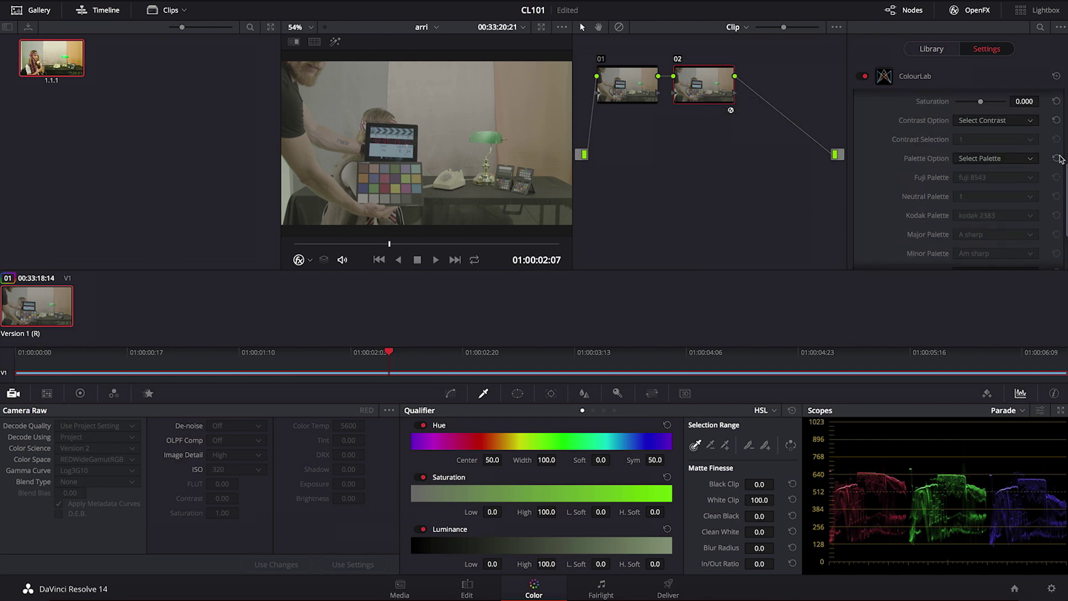
{"action": "scroll", "coordinate": [1001, 167], "scroll_direction": "up", "scroll_amount": 5}
{"action": "left_click", "coordinate": [1029, 107]}
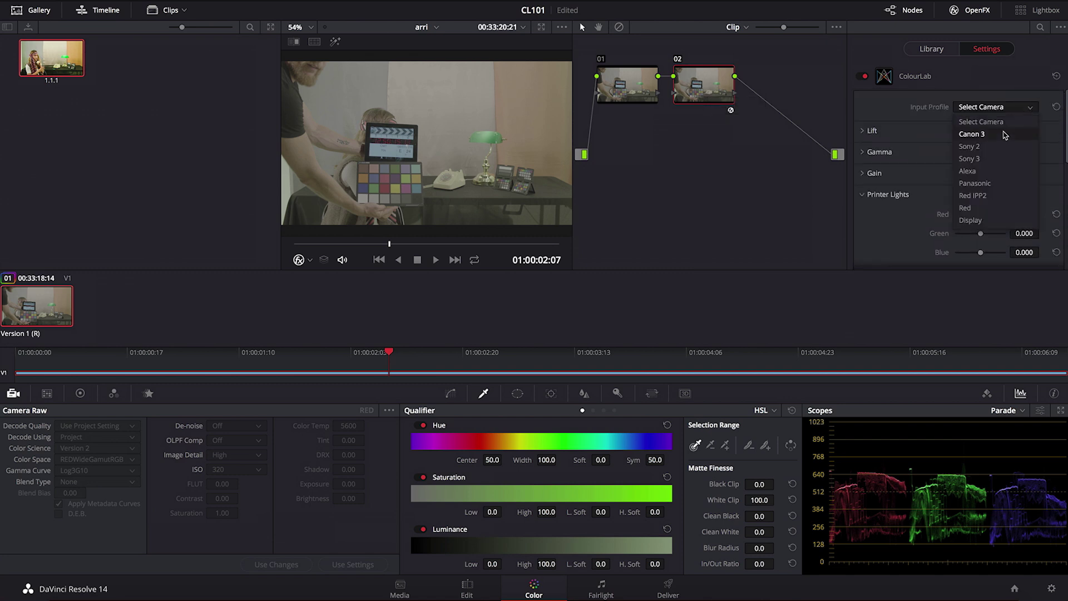
{"action": "left_click", "coordinate": [968, 171]}
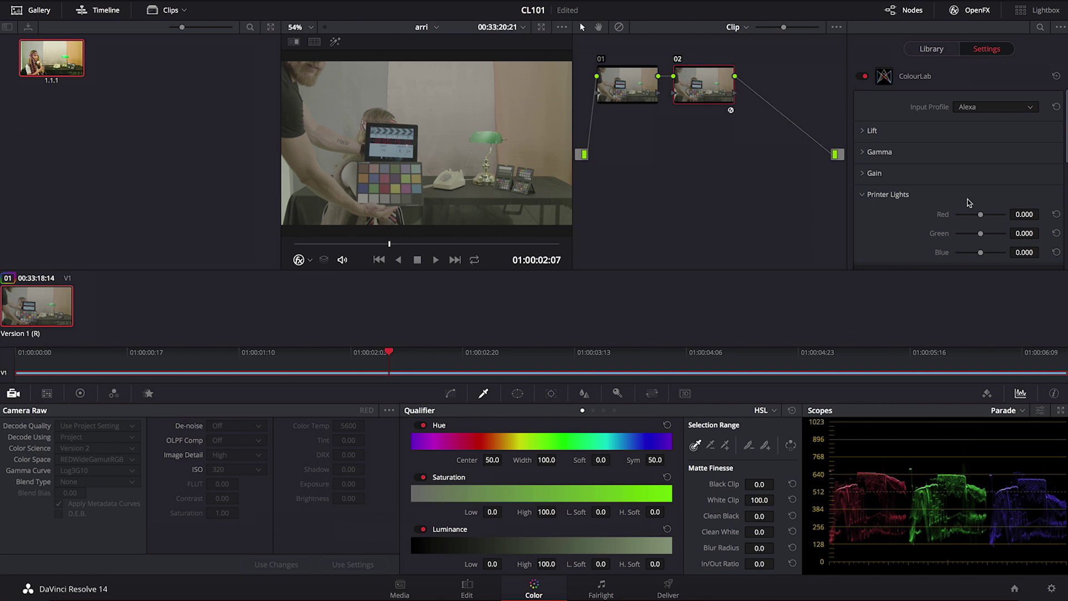
{"action": "scroll", "coordinate": [959, 175], "scroll_direction": "down", "scroll_amount": 4}
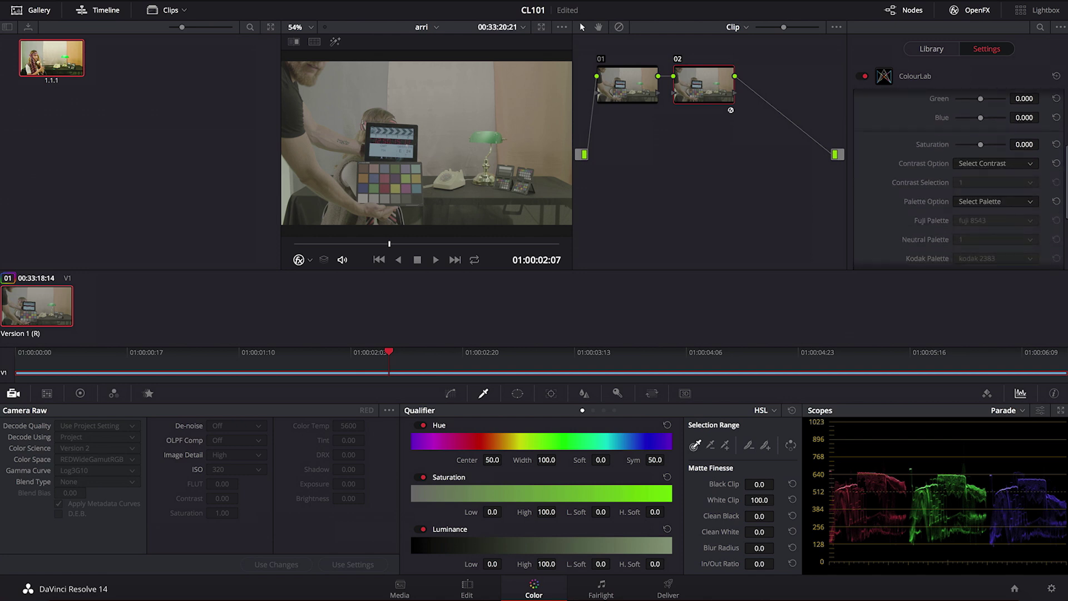
Step: Set ColourLab Contrast to S Contrast and Palette to Neutral, then scrub the viewer
{"action": "left_click", "coordinate": [993, 161]}
{"action": "left_click", "coordinate": [977, 187]}
{"action": "left_click", "coordinate": [992, 198]}
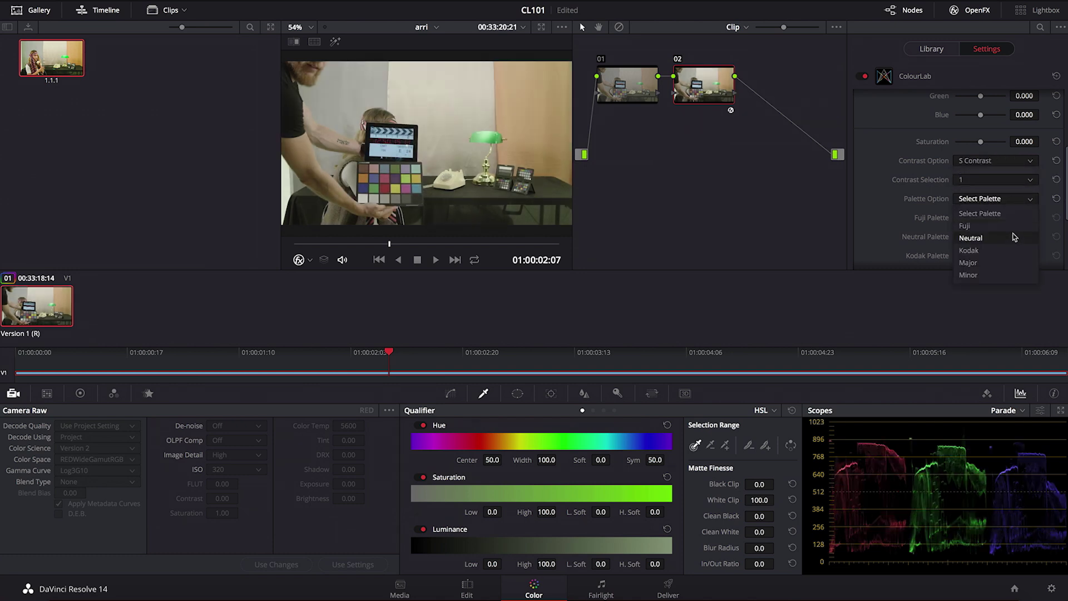
{"action": "left_click", "coordinate": [970, 237]}
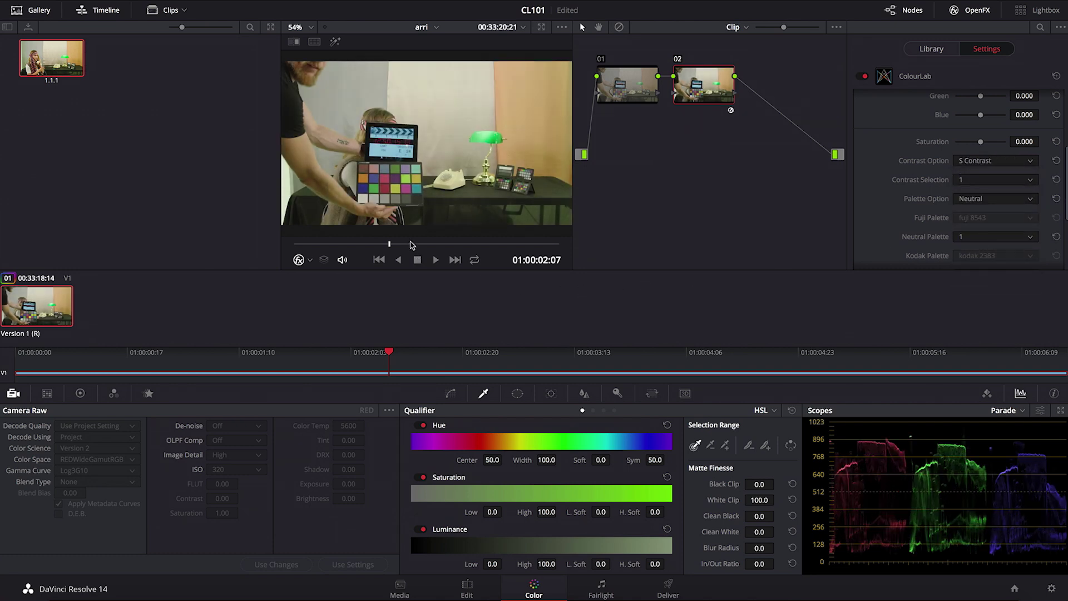
{"action": "left_click_drag", "start_coordinate": [413, 244], "coordinate": [478, 245]}
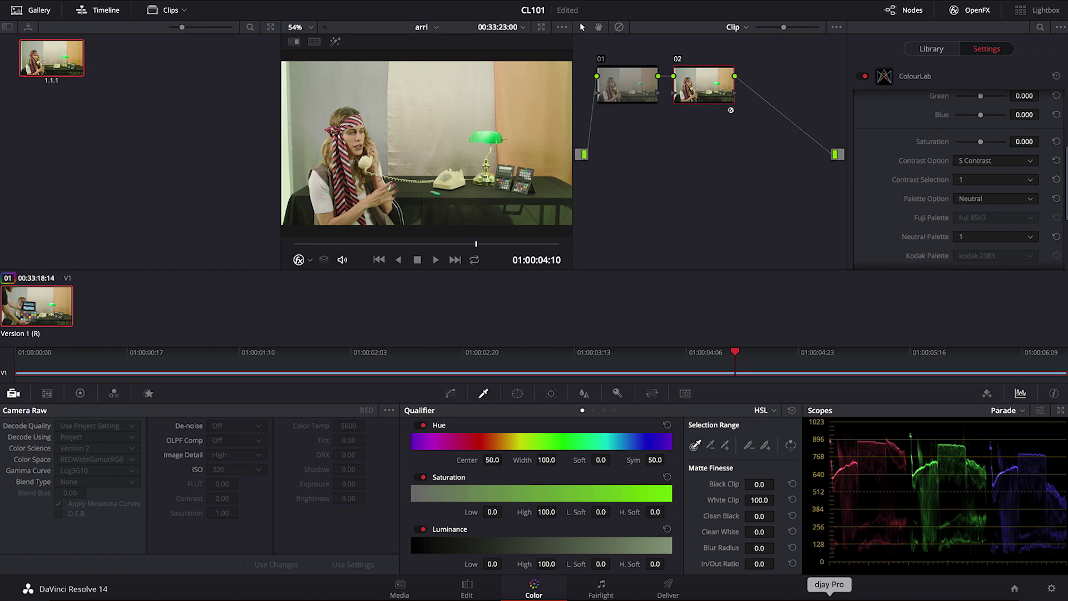
{"action": "left_click", "coordinate": [1052, 590]}
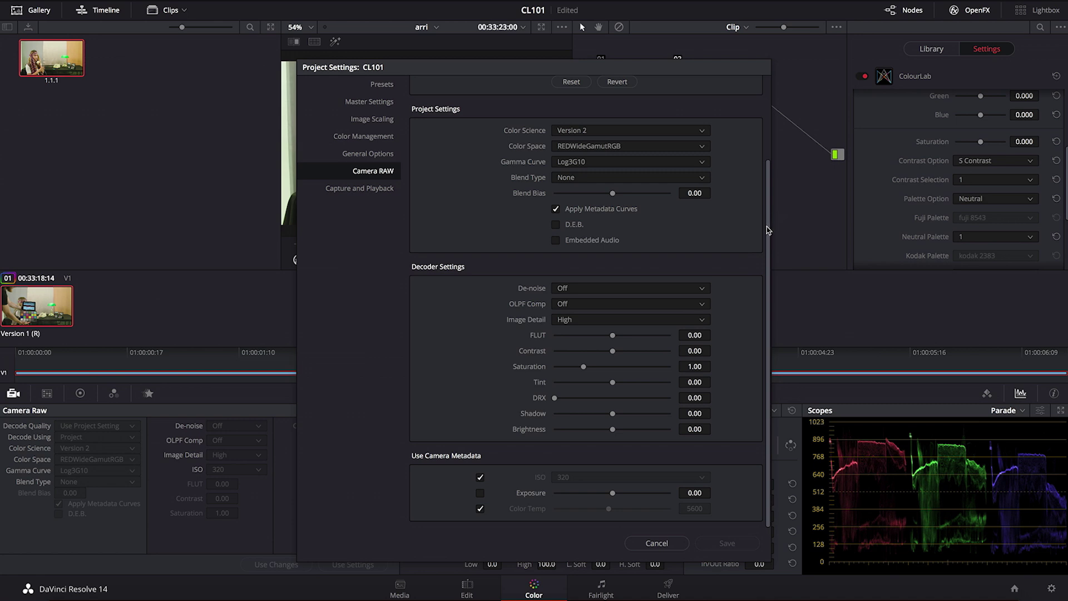
{"action": "scroll", "coordinate": [767, 226], "scroll_direction": "up", "scroll_amount": 3}
{"action": "left_click", "coordinate": [698, 106]}
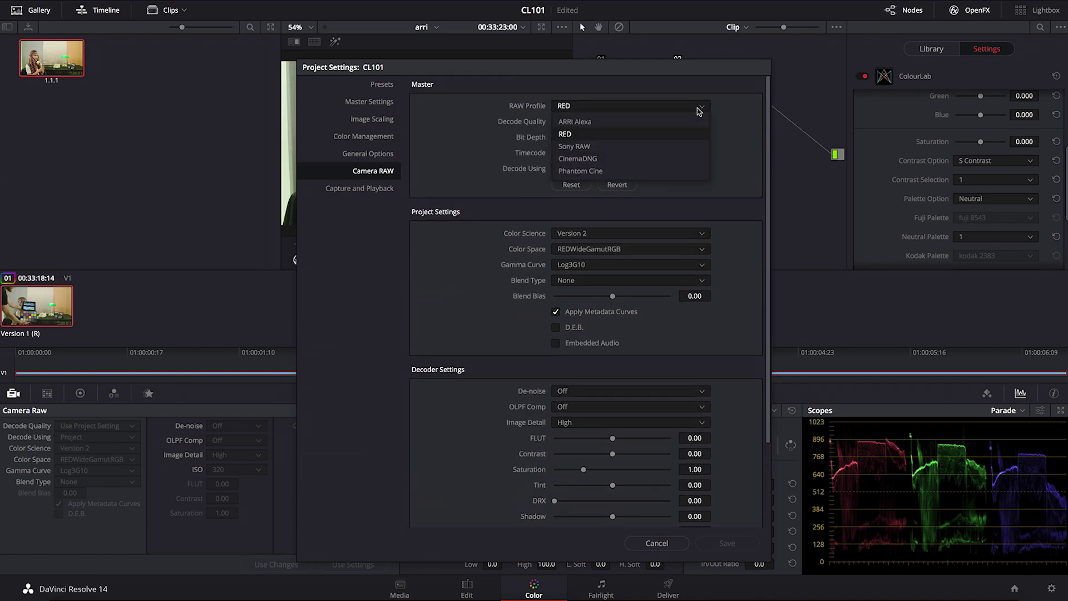
{"action": "left_click", "coordinate": [689, 122]}
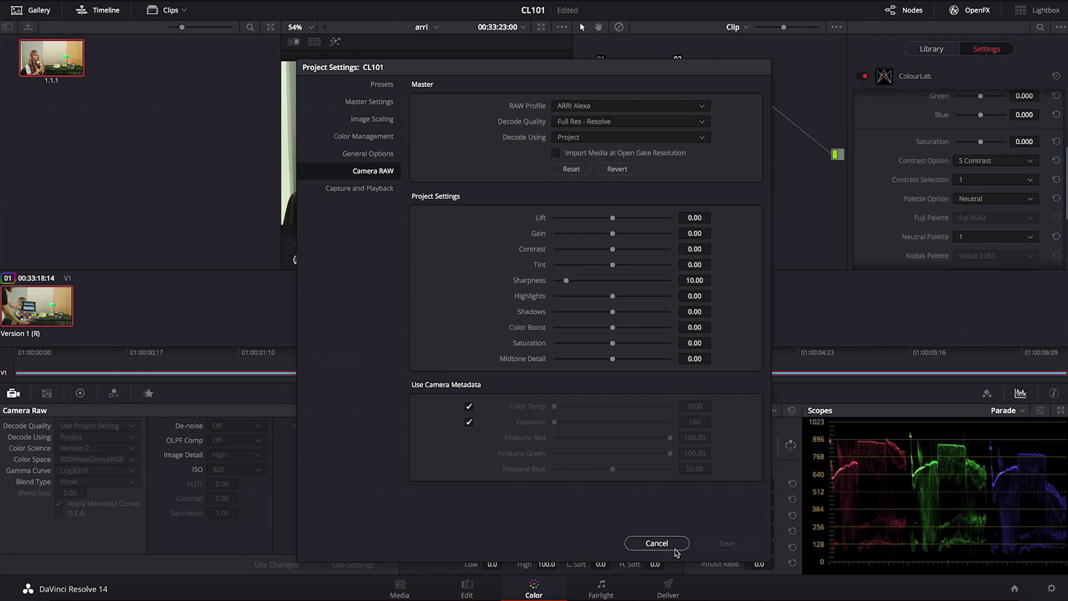
{"action": "left_click", "coordinate": [656, 543]}
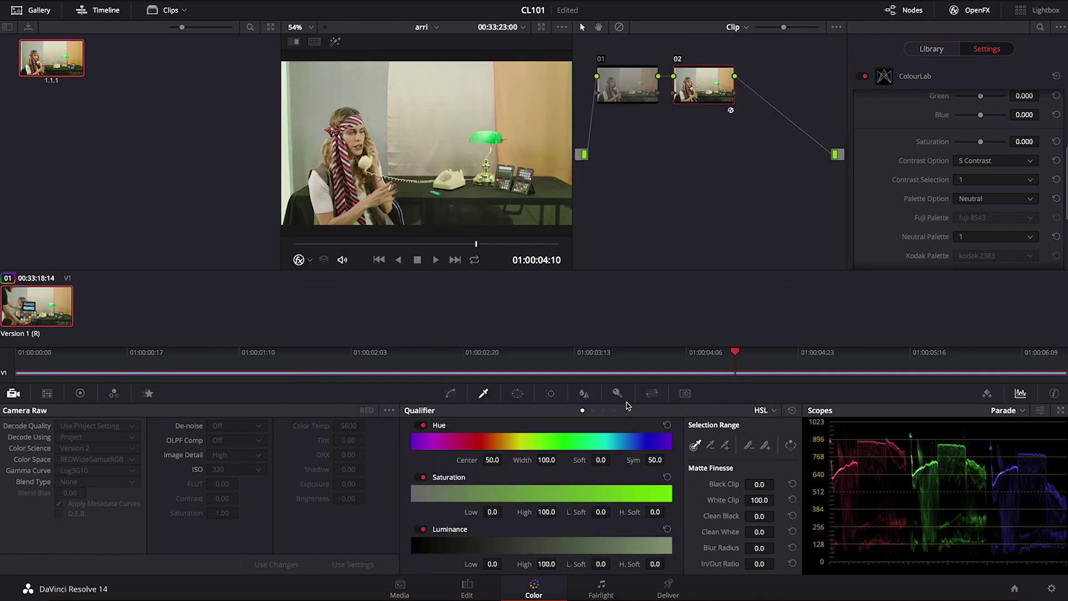